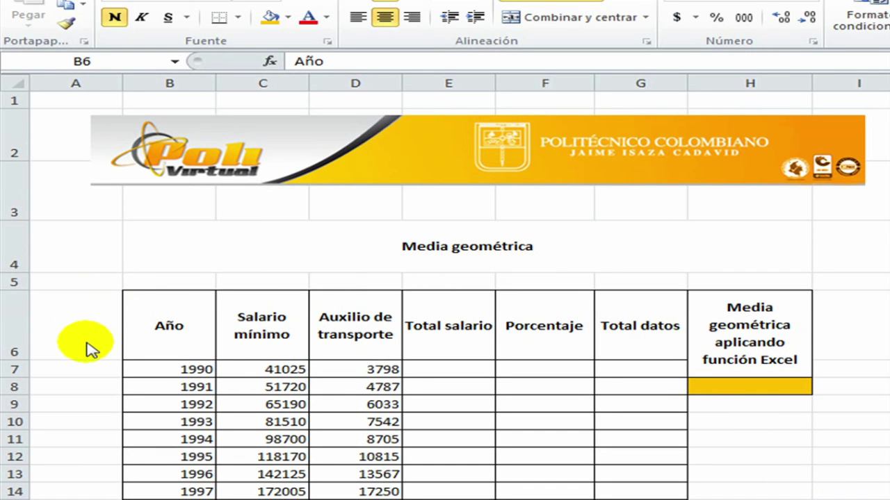
# Review the Año, Salario mínimo and Auxilio de transporte columns of the Media geométrica table.
pyautogui.click(267, 348)
pyautogui.click(151, 350)
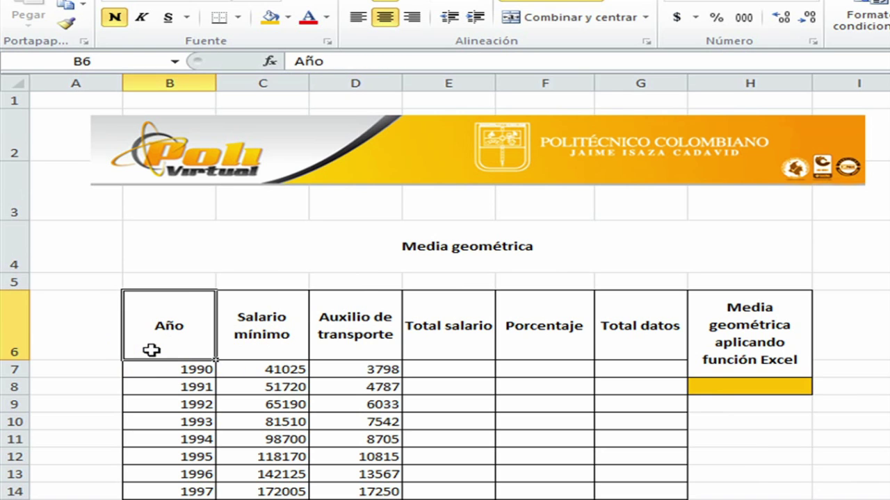
pyautogui.scroll(-4, 189, 359)
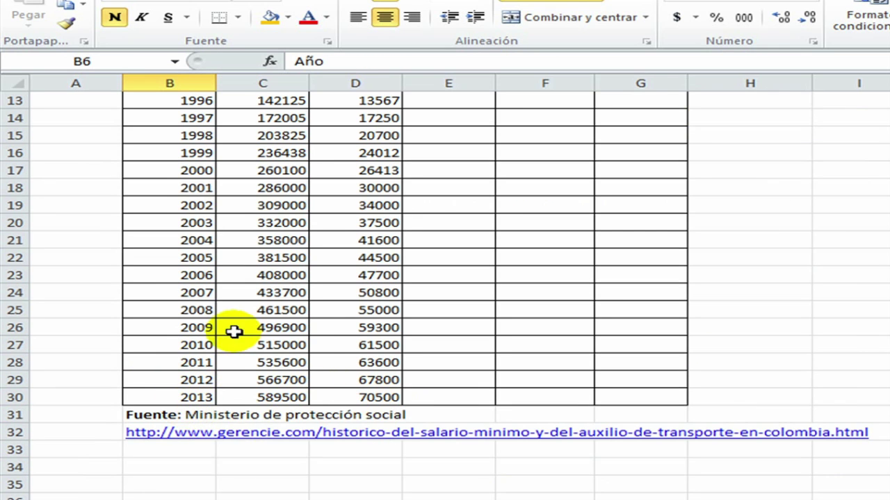
pyautogui.scroll(4, 234, 334)
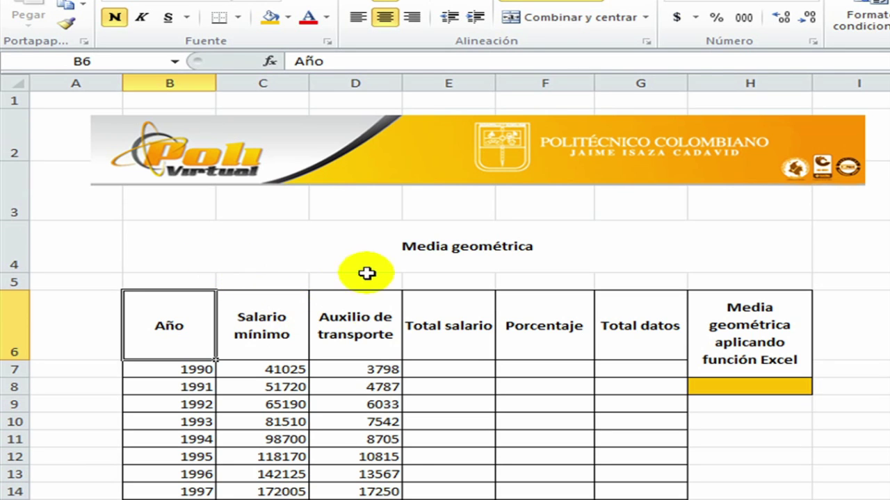
pyautogui.click(365, 346)
# Enter the formula =(C7+D7) in the Total salario cell for 1990.
pyautogui.scroll(-1, 460, 239)
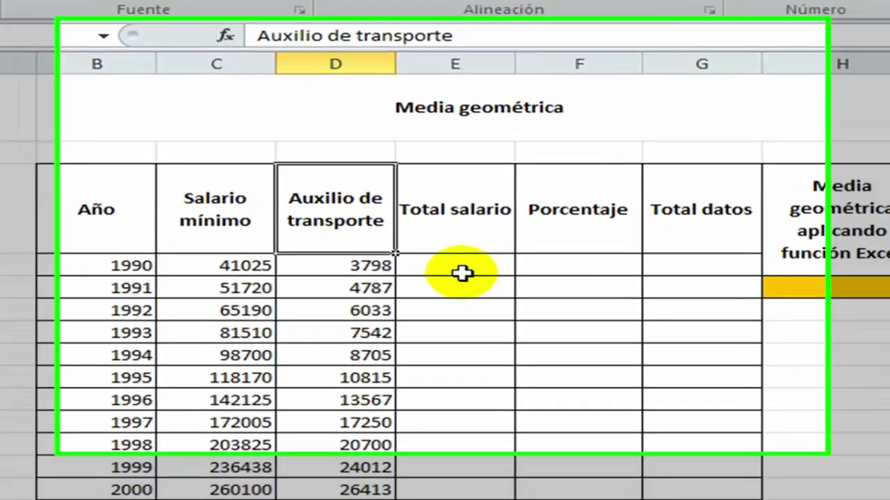
pyautogui.click(451, 244)
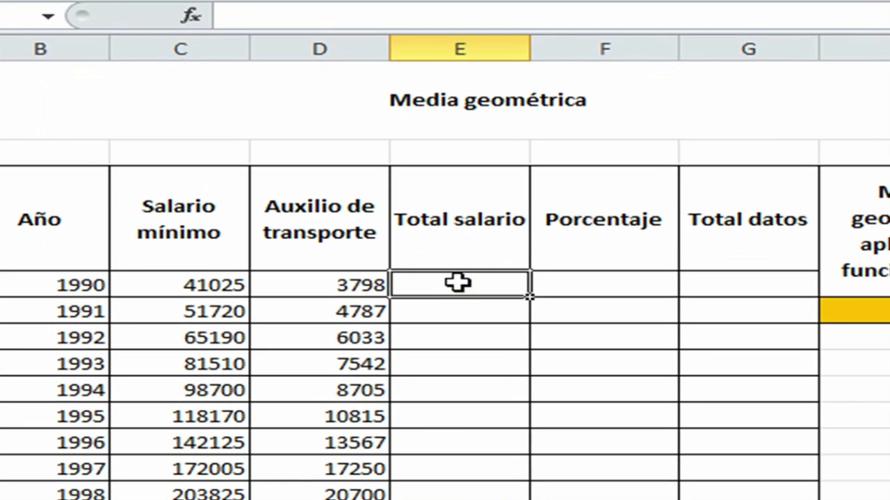
pyautogui.write('=(')
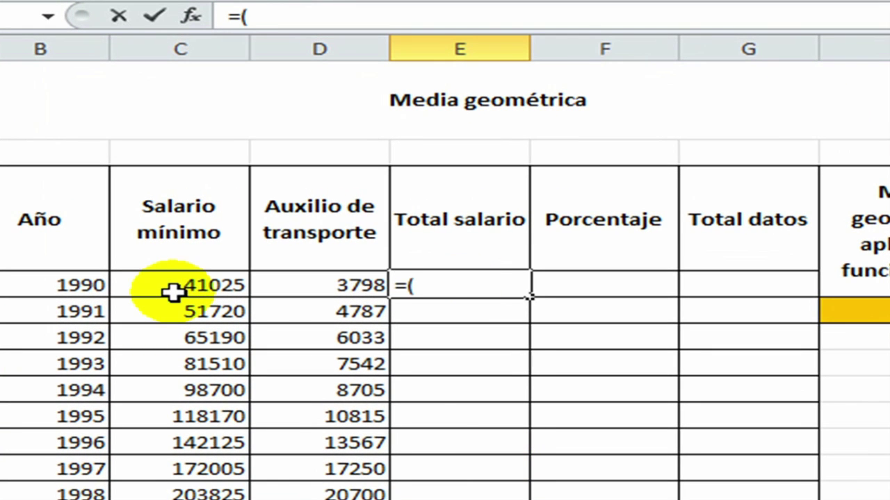
pyautogui.click(175, 288)
pyautogui.write('+')
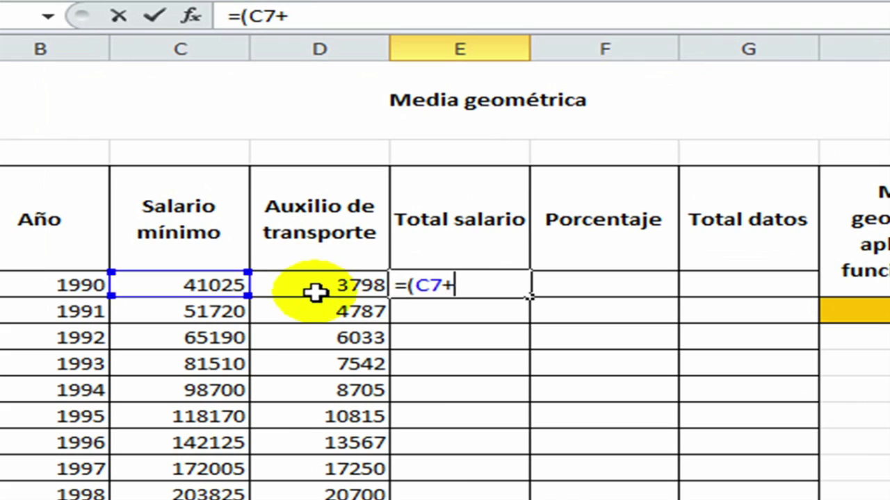
pyautogui.click(316, 292)
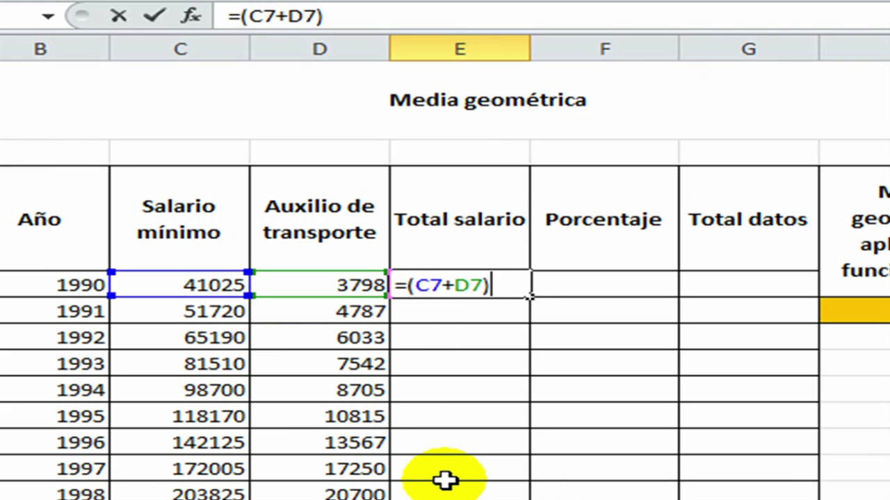
pyautogui.press('Return')
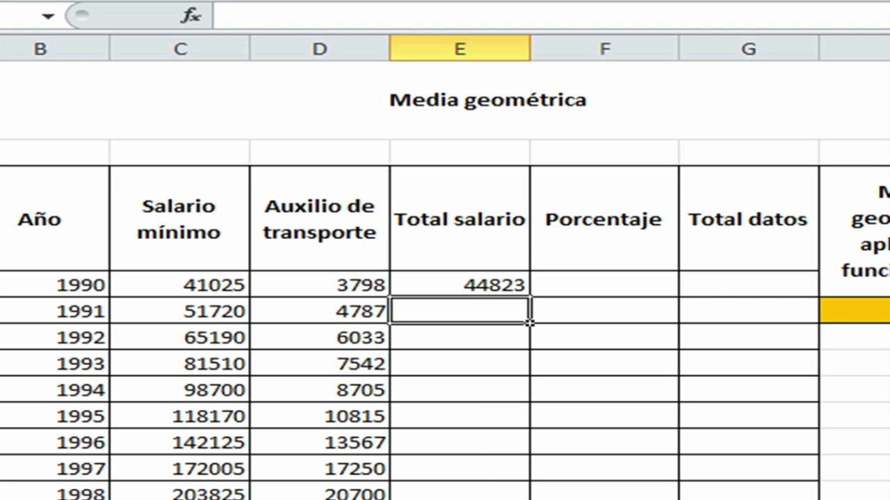
# Fill the Total salario formula down from the 1990 row through the 2013 row.
pyautogui.click(431, 281)
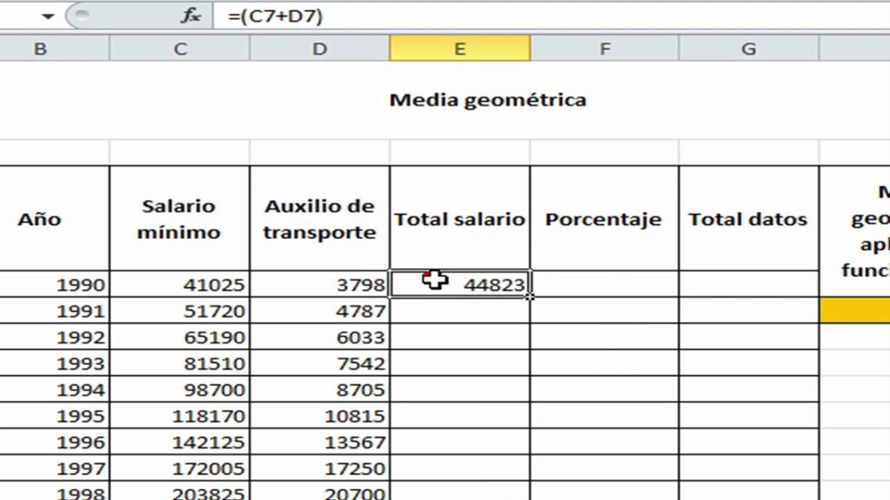
pyautogui.moveTo(531, 295); pyautogui.dragTo(432, 499)
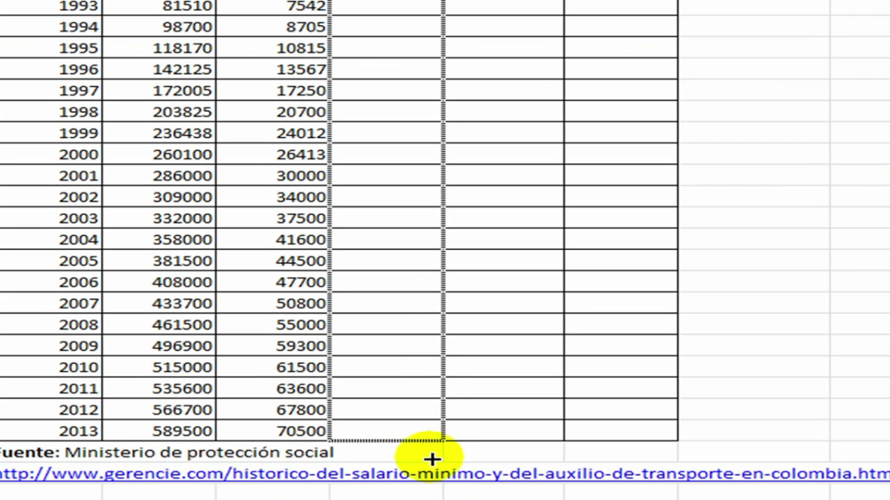
pyautogui.moveTo(431, 459); pyautogui.dragTo(432, 433)
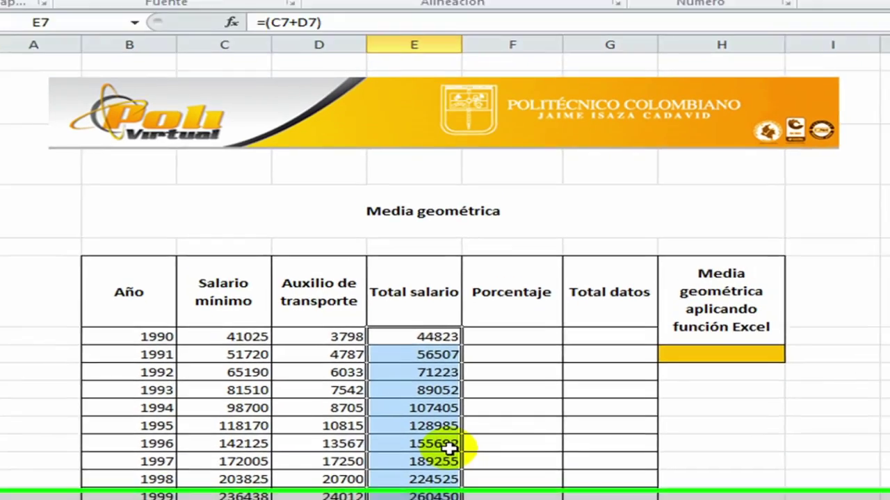
# Enter the formula =(E8-E7)/E7 in the Porcentaje cell for 1991.
pyautogui.scroll(-1, 554, 370)
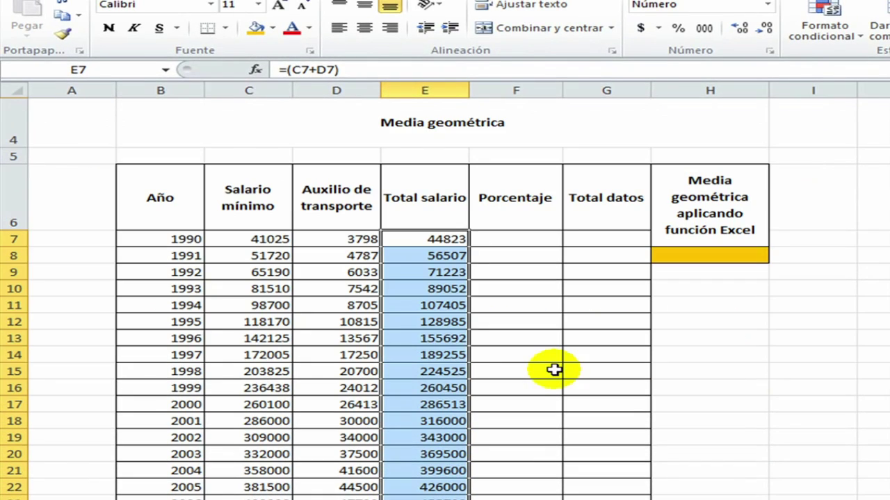
pyautogui.click(533, 216)
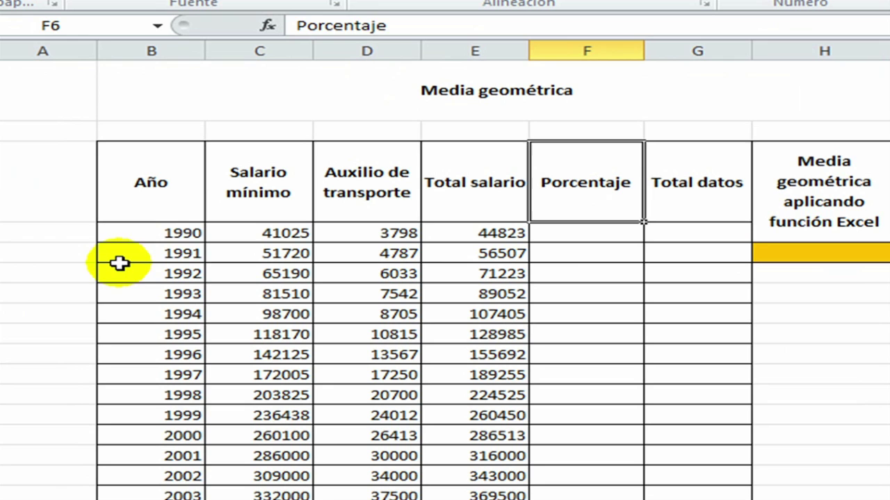
pyautogui.click(119, 261)
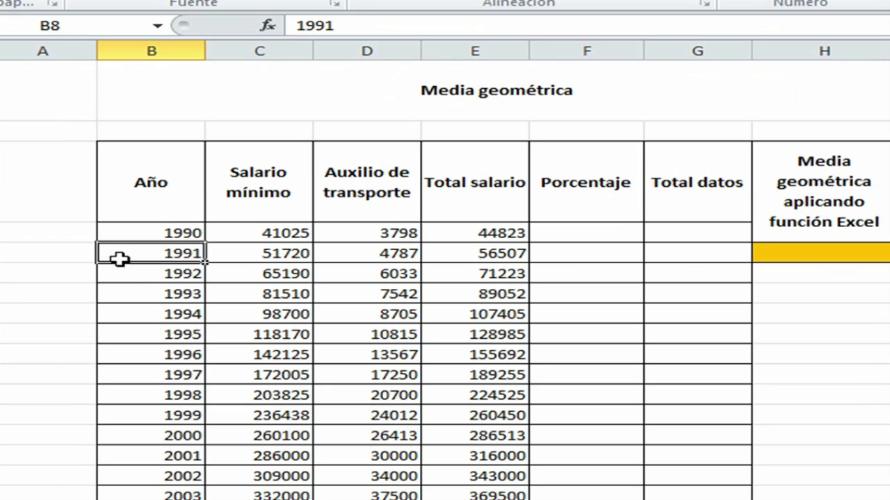
pyautogui.doubleClick(538, 255)
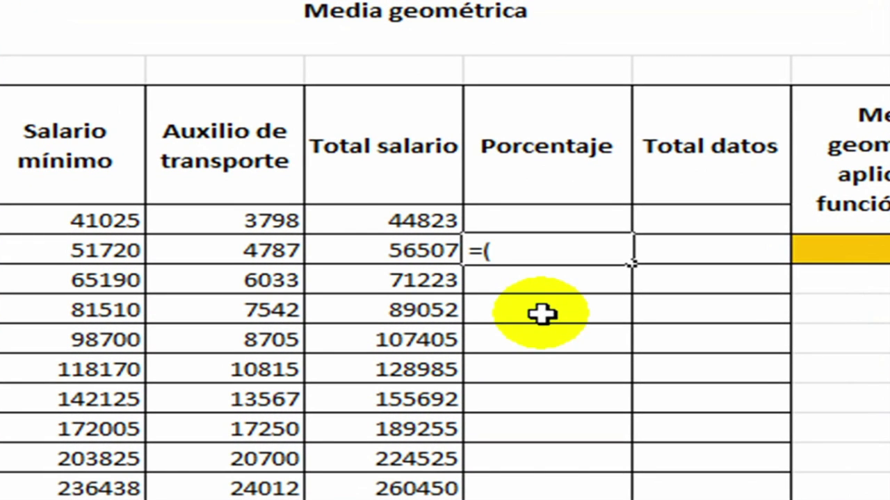
pyautogui.write('=(')
pyautogui.click(358, 252)
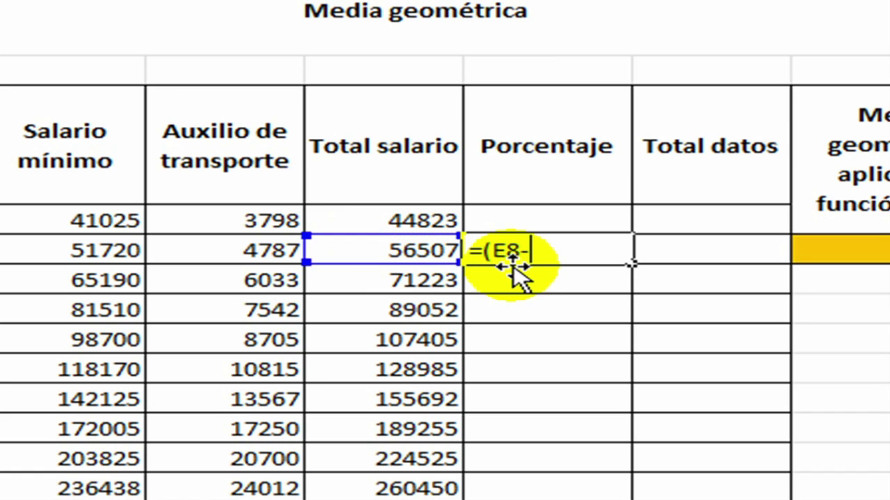
pyautogui.write('-')
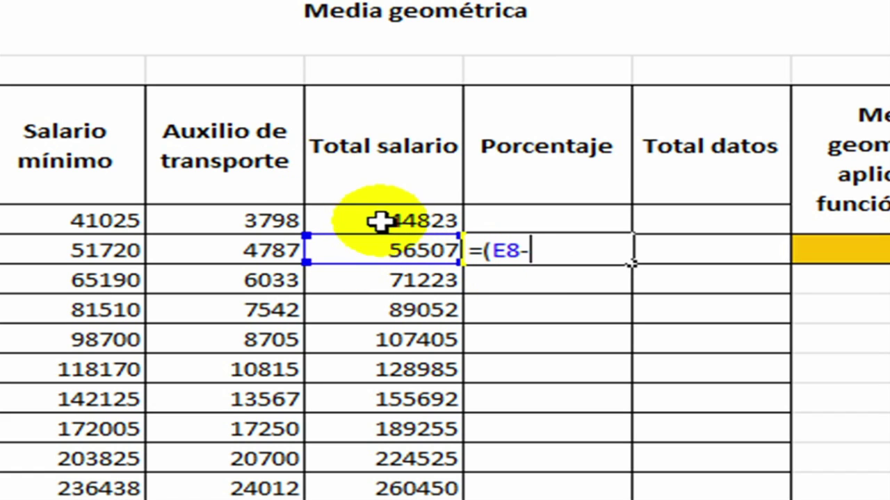
pyautogui.click(379, 221)
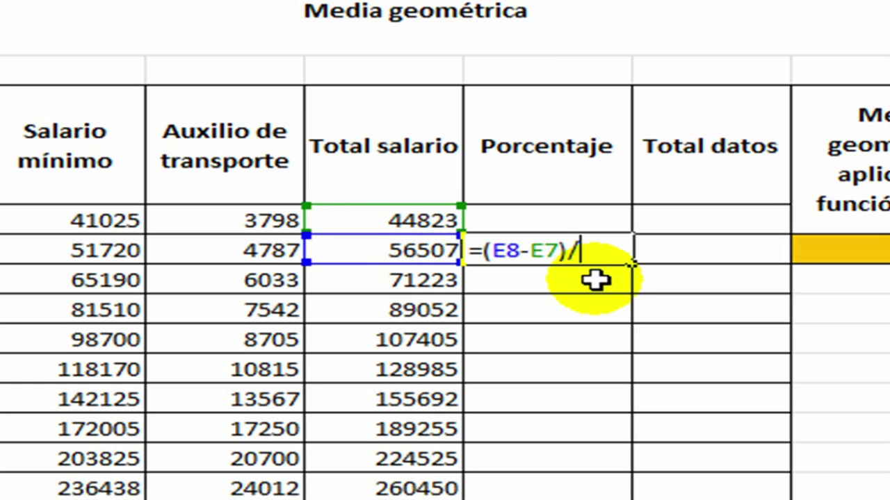
pyautogui.click(395, 219)
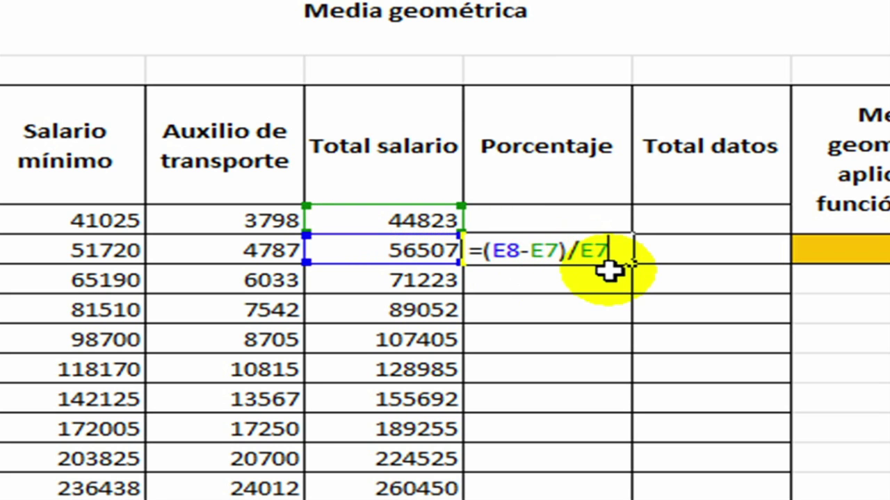
pyautogui.press('Return')
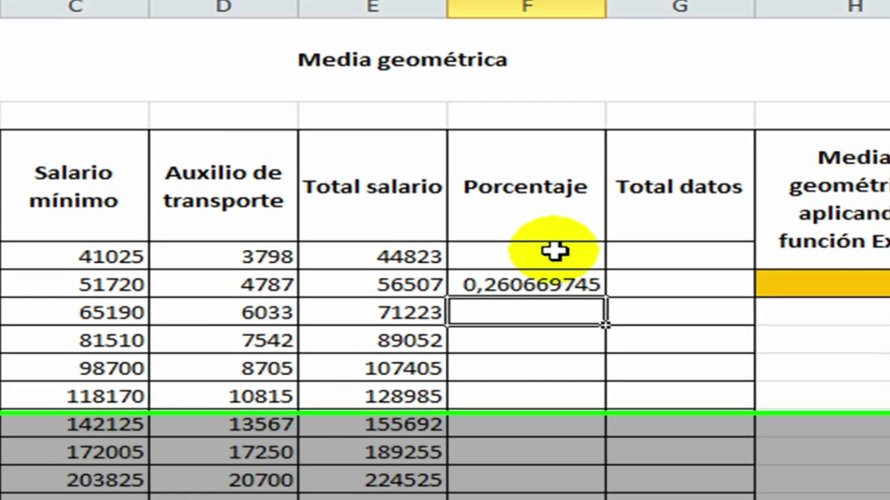
# Format the 1991 Porcentaje cell as a percentage with two decimals.
pyautogui.click(567, 254)
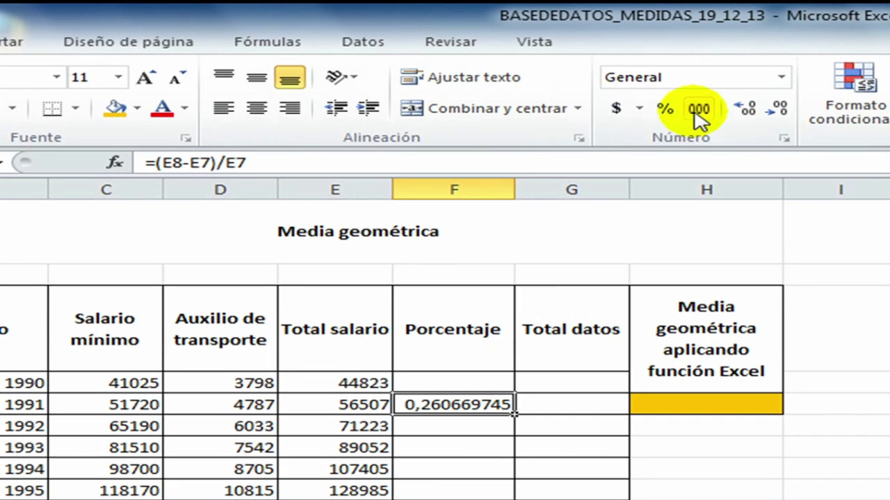
pyautogui.click(666, 111)
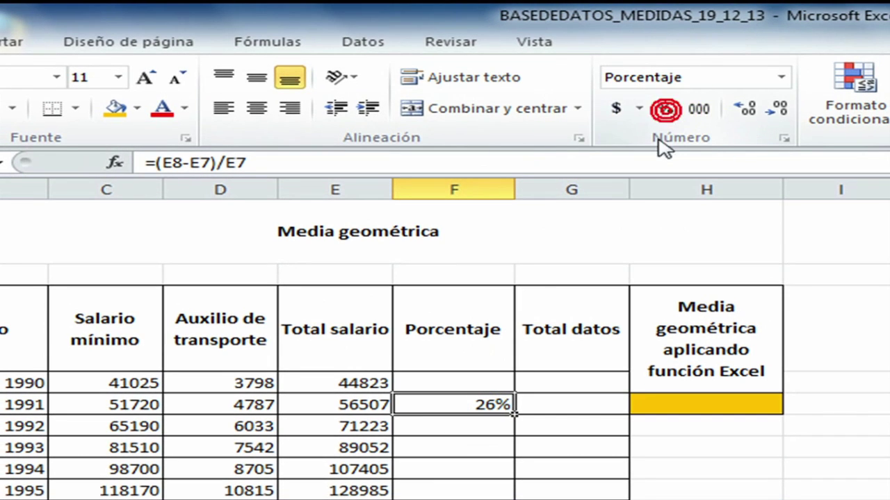
pyautogui.click(747, 109)
# Fill the Porcentaje formula down from the 1991 row through the 2013 row.
pyautogui.scroll(-2, 620, 290)
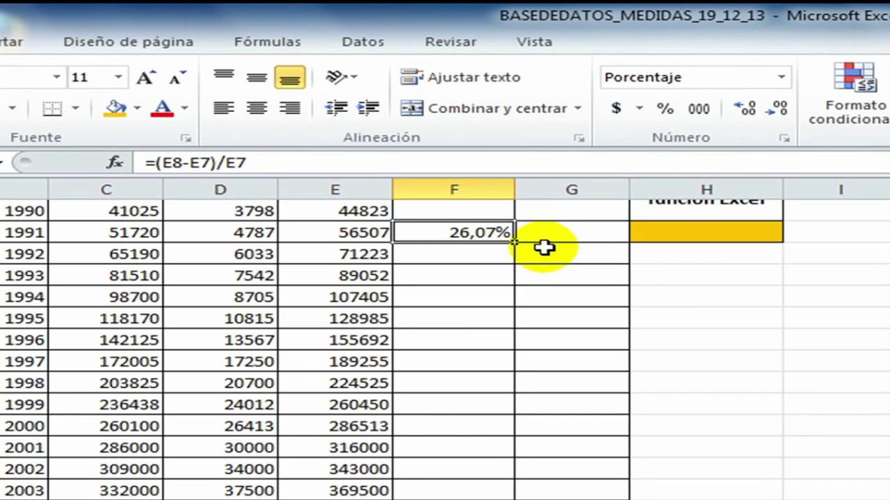
pyautogui.moveTo(514, 239); pyautogui.dragTo(496, 499)
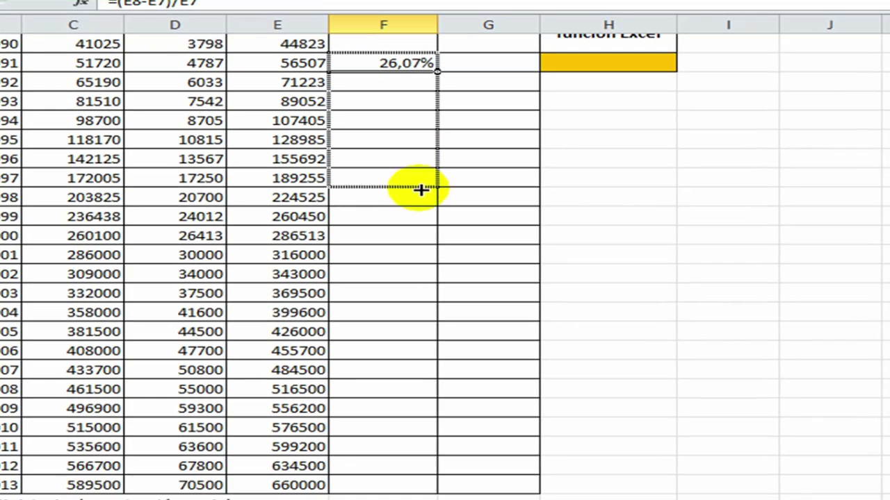
pyautogui.moveTo(420, 320); pyautogui.dragTo(425, 477)
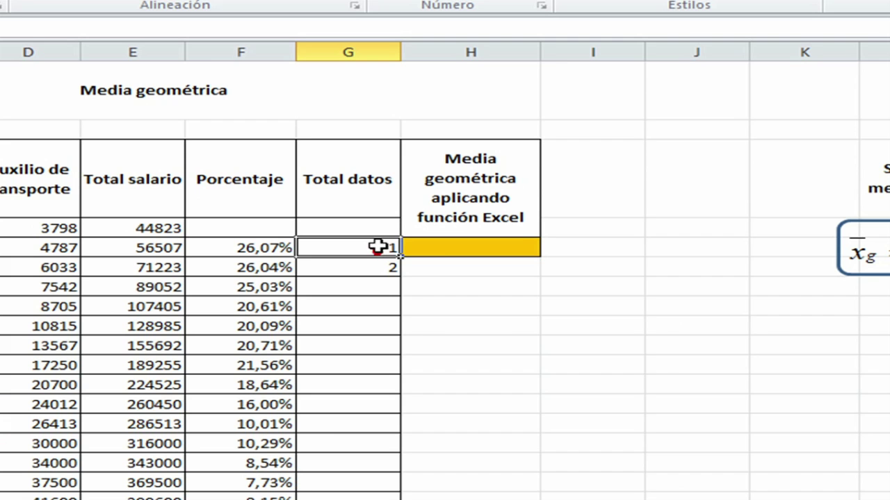
# Number the Total datos cells consecutively from 1 to 23 for the years 1991 to 2013.
pyautogui.moveTo(389, 246); pyautogui.dragTo(553, 468)
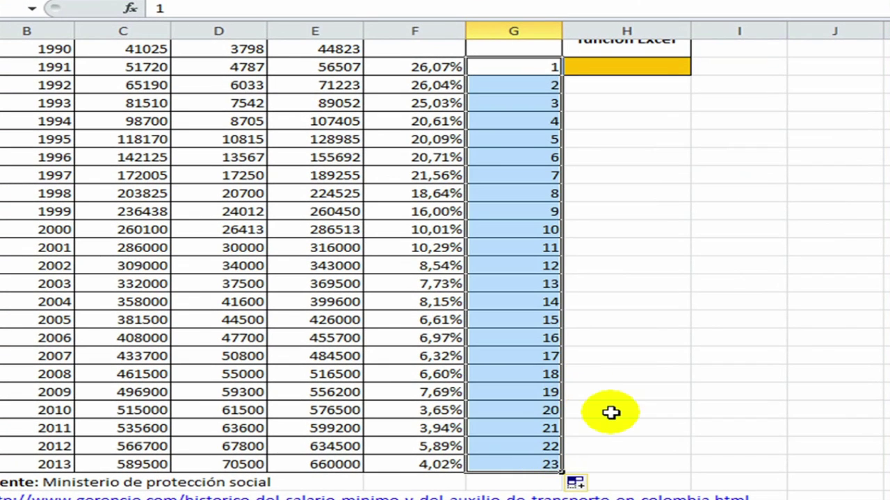
pyautogui.scroll(5, 609, 413)
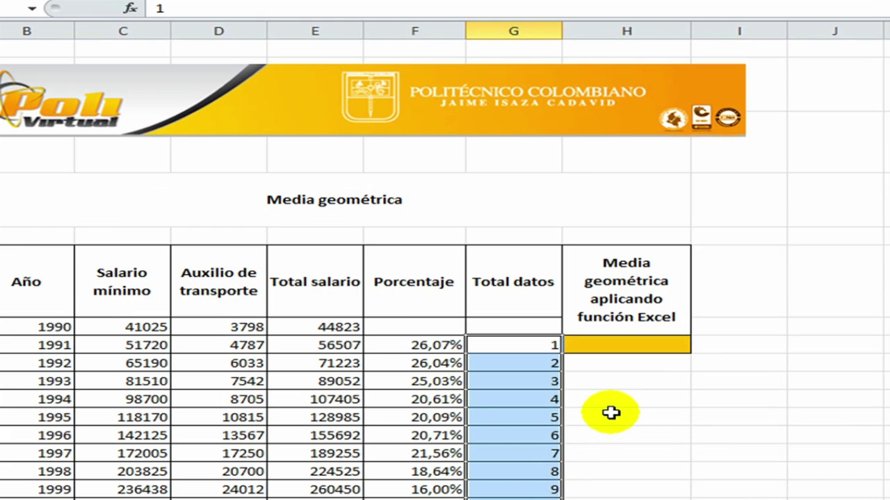
pyautogui.scroll(-3, 609, 412)
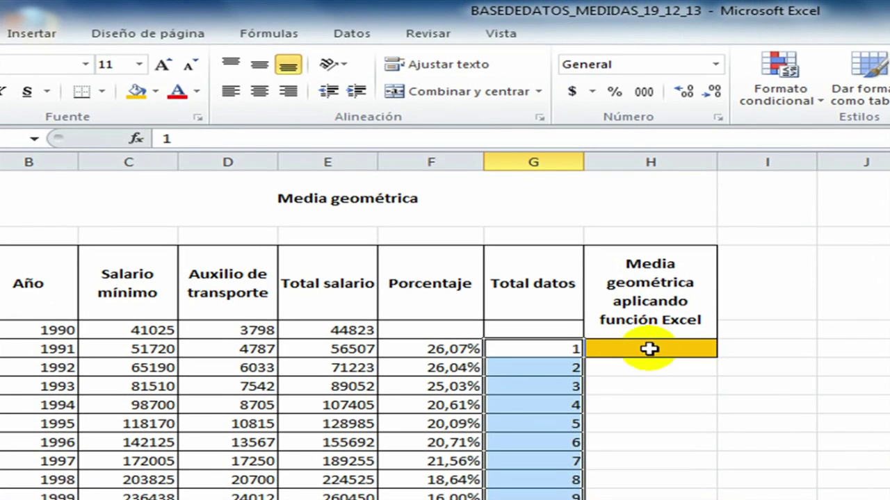
# Start inserting a function in the Media geométrica result cell H8 and choose the Estadísticas category.
pyautogui.click(648, 349)
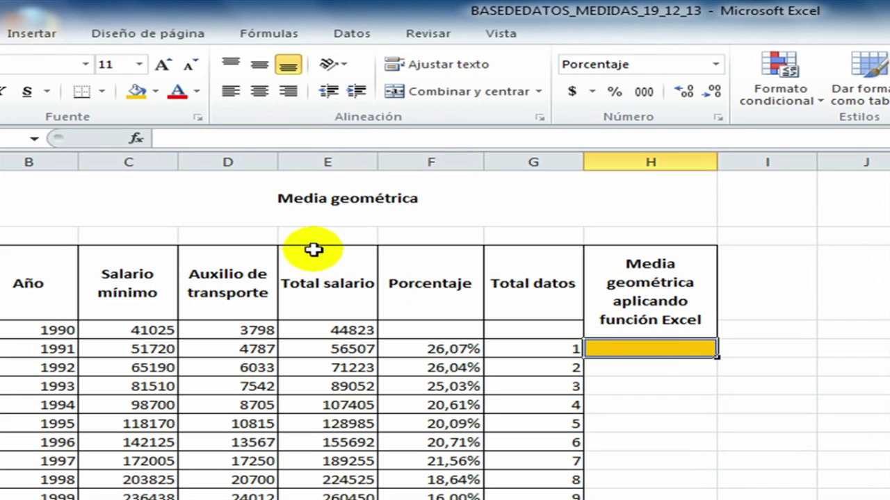
pyautogui.click(135, 139)
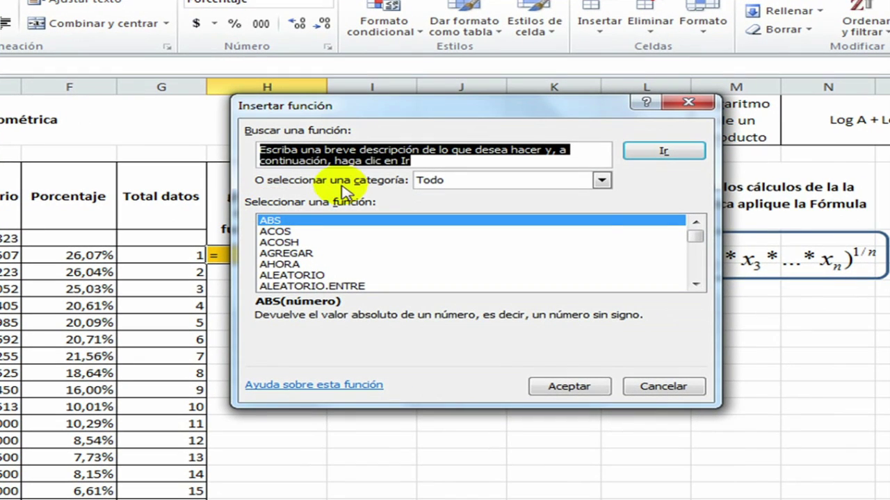
pyautogui.click(601, 180)
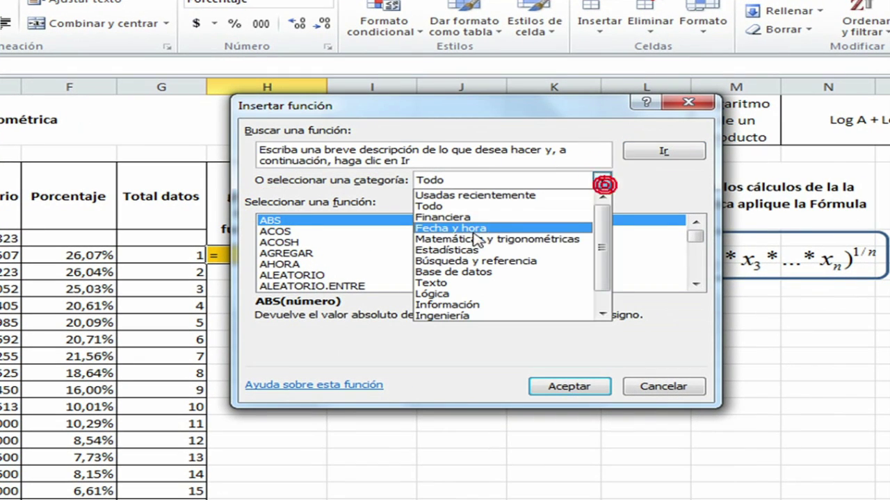
pyautogui.click(459, 251)
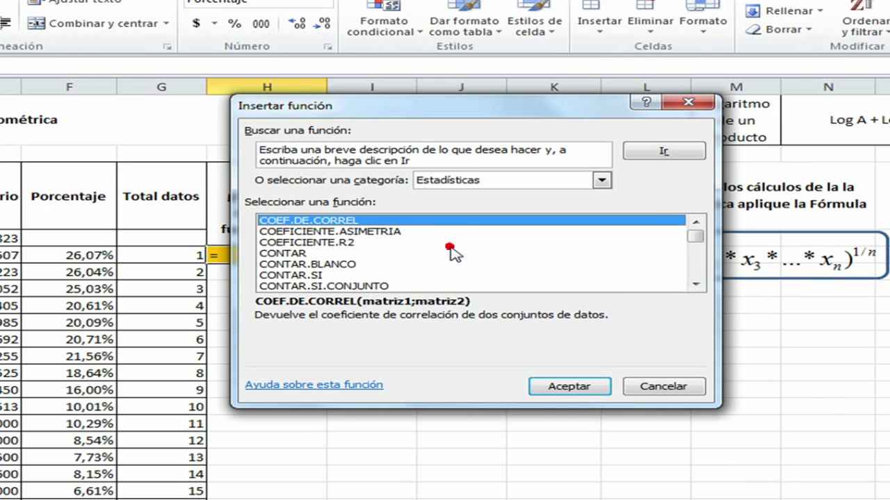
# Search the functions for "MEDIA G" and choose MEDIA.GEOM for the Media geométrica result cell H8.
pyautogui.click(439, 154)
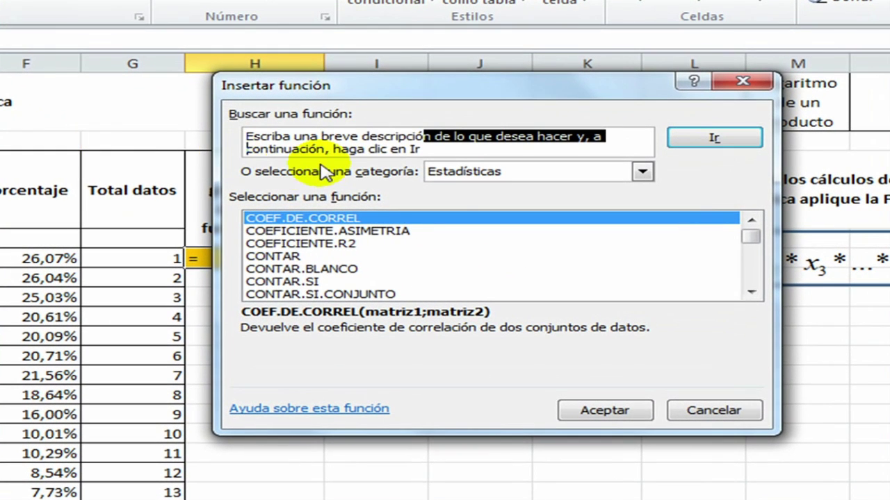
pyautogui.click(424, 149)
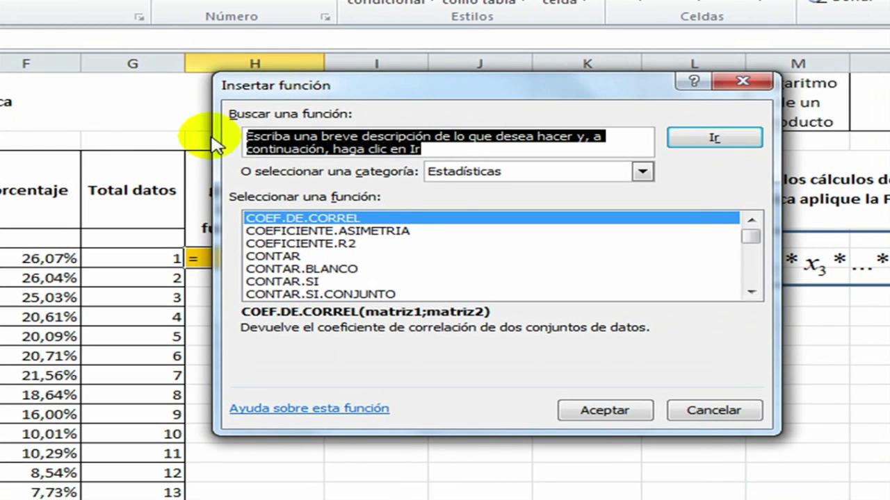
pyautogui.write('MEDIA G')
pyautogui.press('Return')
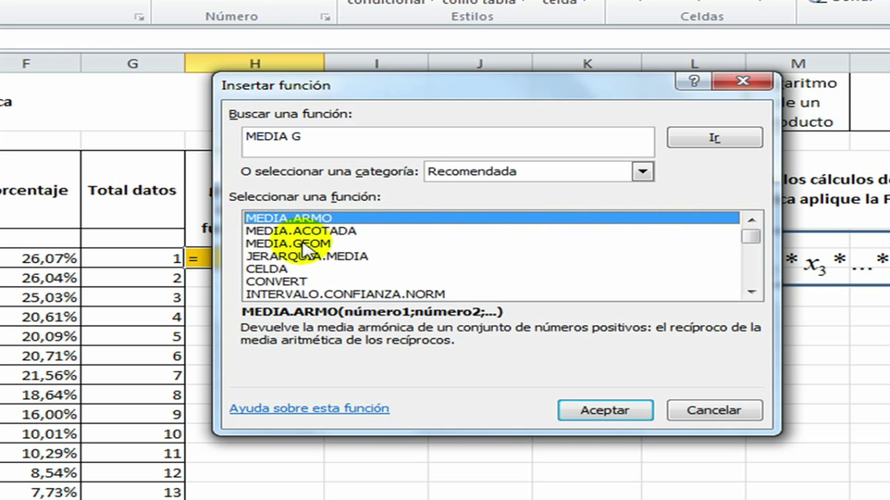
pyautogui.click(306, 245)
pyautogui.click(618, 410)
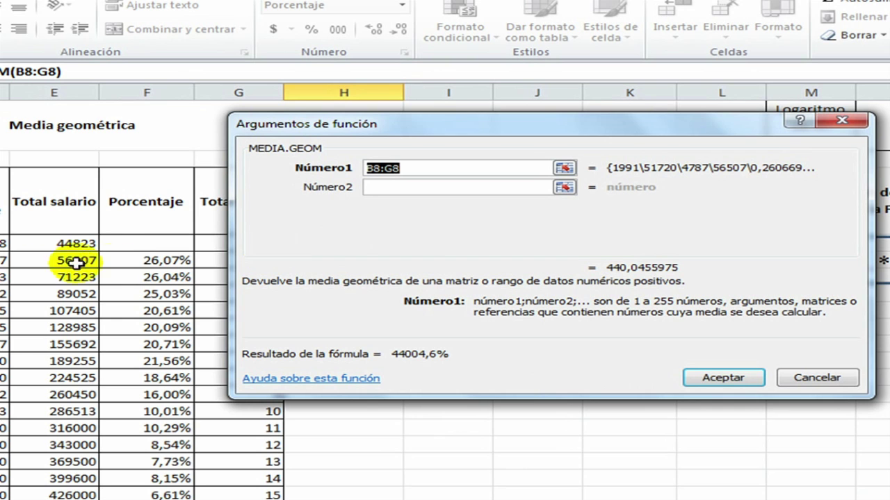
# Use the Porcentaje range F8:F30 as Número1 of MEDIA.GEOM and complete the function in H8.
pyautogui.moveTo(153, 258); pyautogui.dragTo(184, 446)
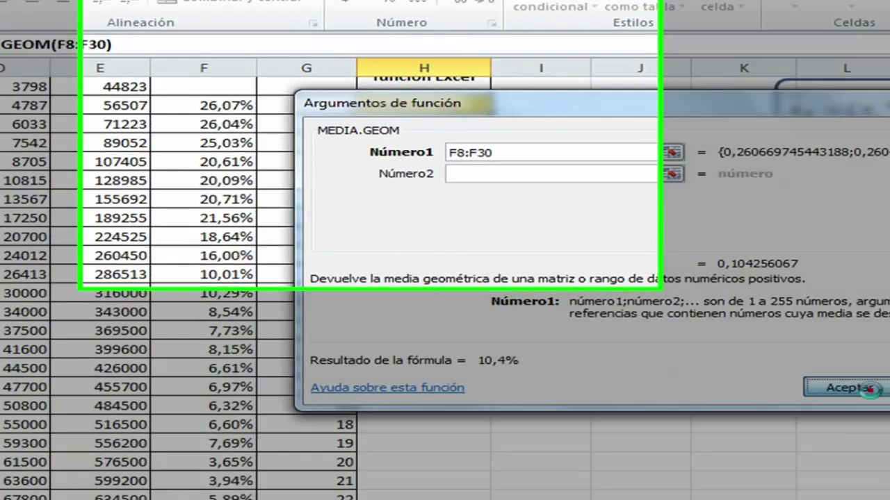
pyautogui.click(765, 311)
pyautogui.scroll(3, 445, 313)
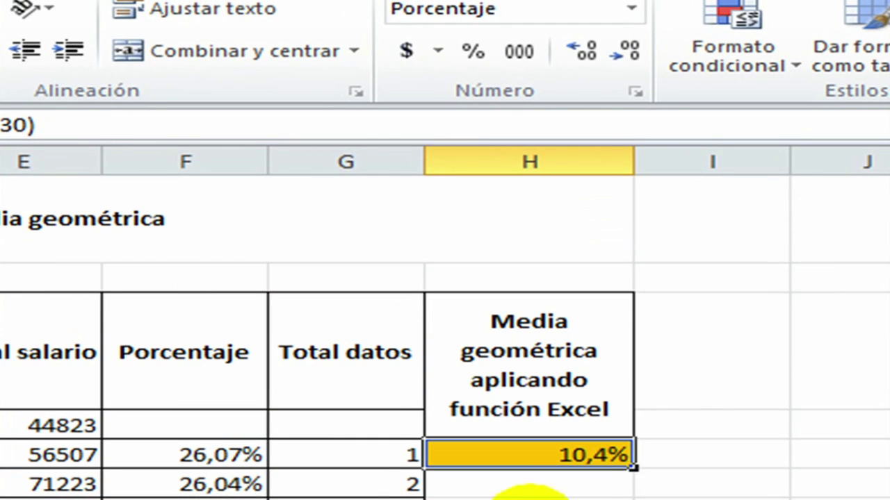
# Examine the Propiedades de los logaritmos table, its power and product rules, and the geometric mean formula below it.
pyautogui.scroll(2, 445, 313)
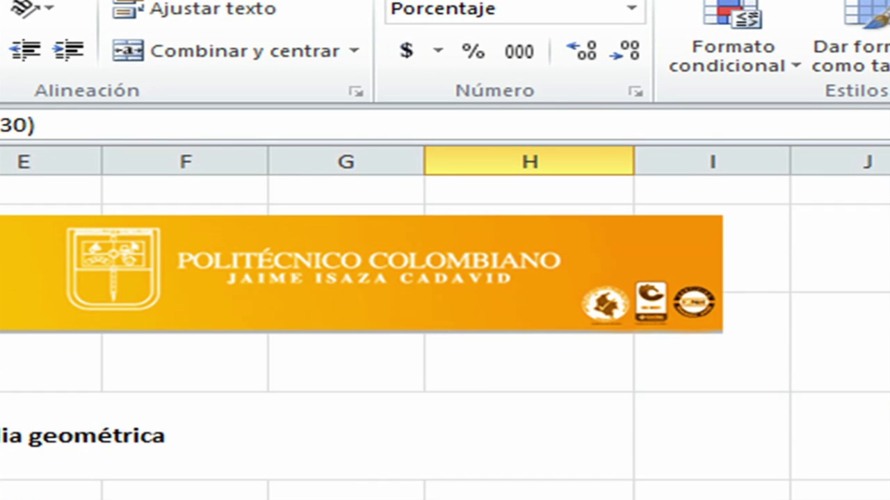
pyautogui.scroll(-2, 445, 313)
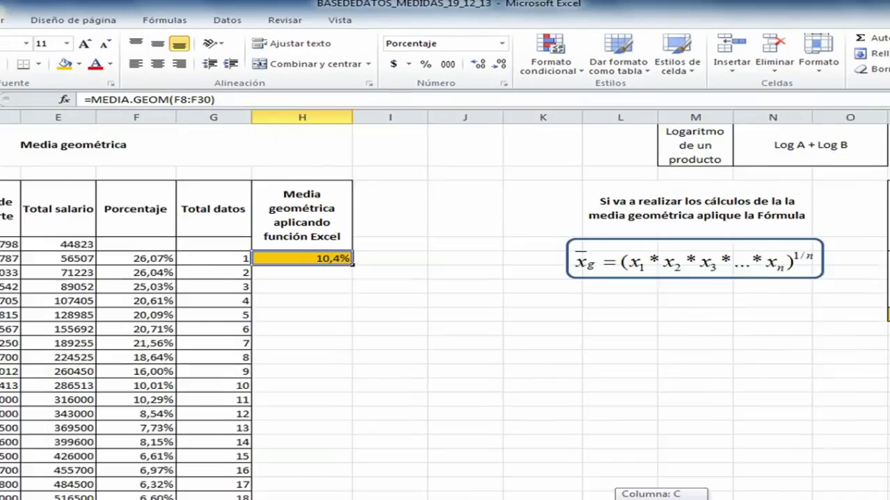
pyautogui.scroll(2, 643, 417)
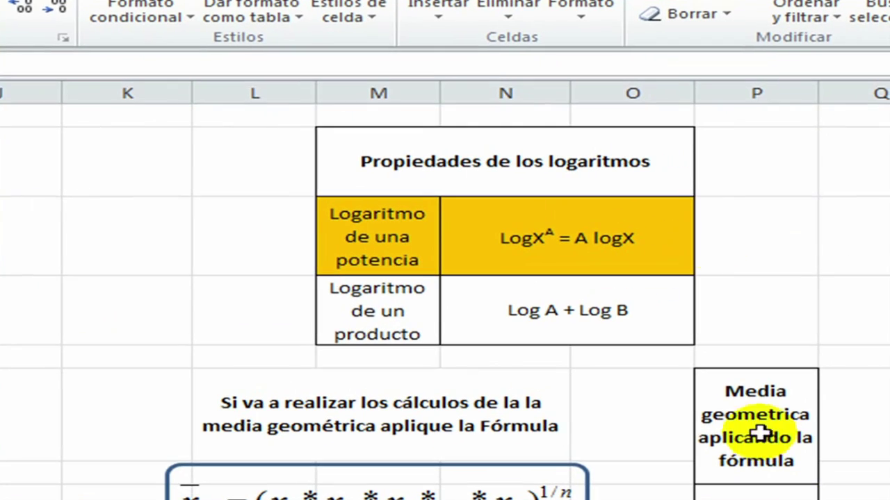
pyautogui.click(523, 174)
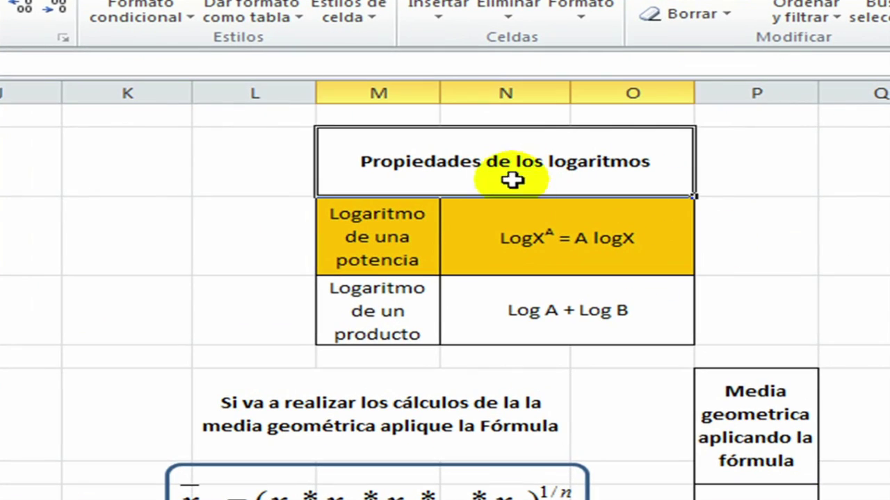
pyautogui.click(345, 256)
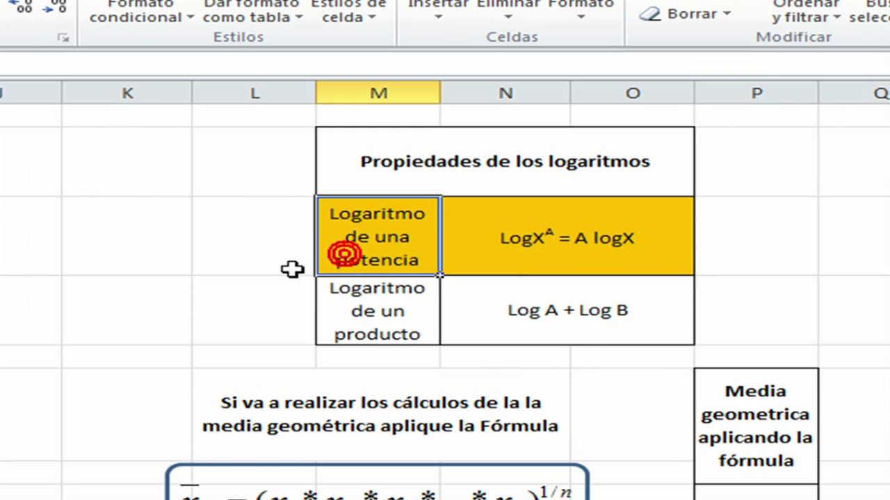
pyautogui.click(333, 318)
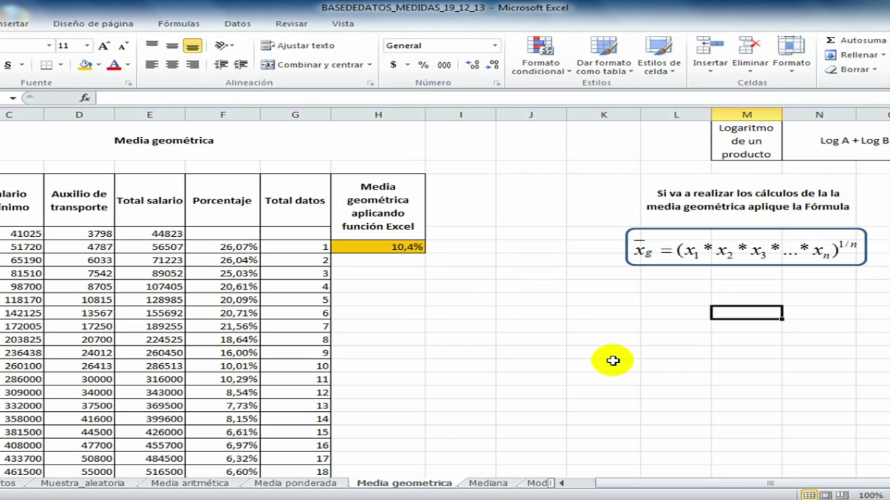
pyautogui.scroll(2, 610, 360)
pyautogui.scroll(-2, 612, 359)
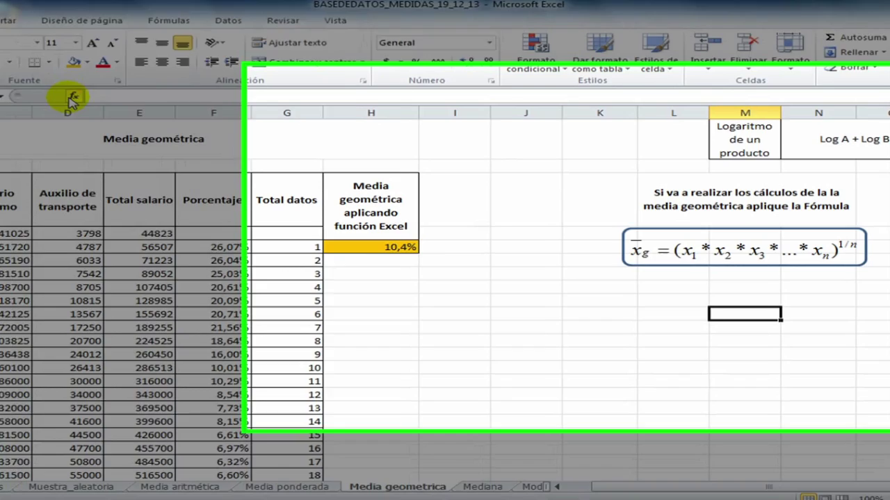
# Insert the PRODUCTO function in cell M13, multiplying the Porcentaje values in F8:F30.
pyautogui.click(83, 100)
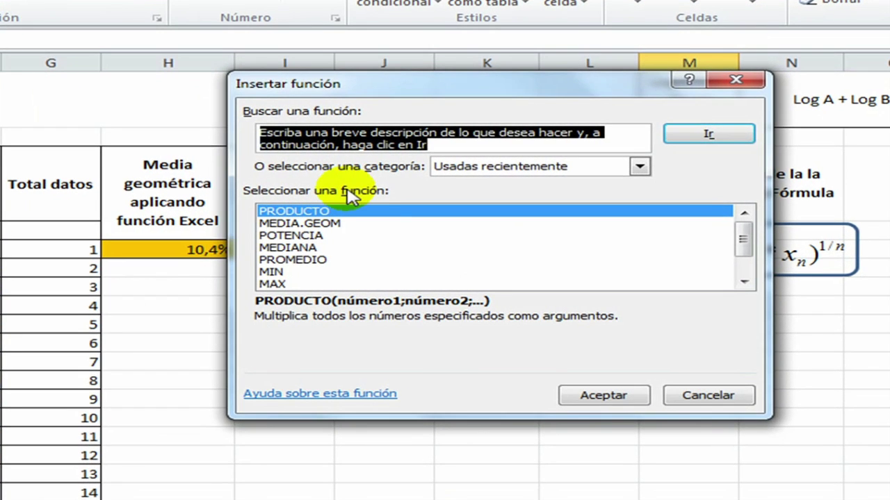
pyautogui.click(344, 212)
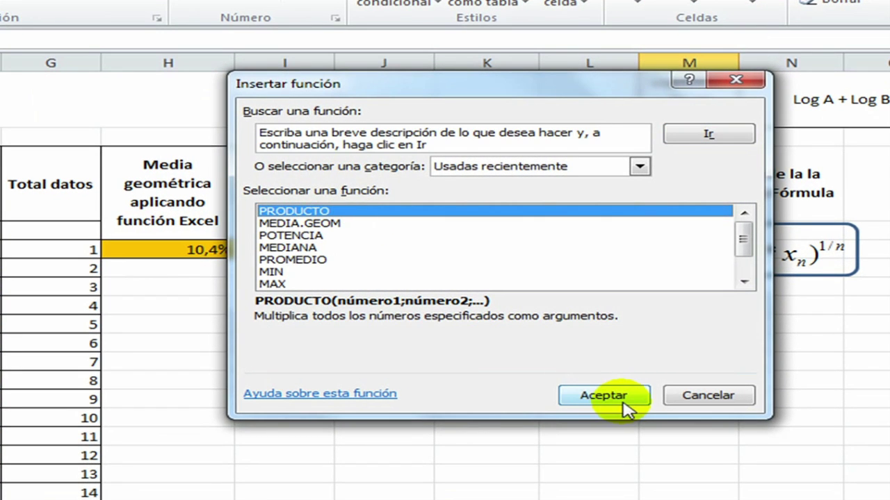
pyautogui.click(620, 397)
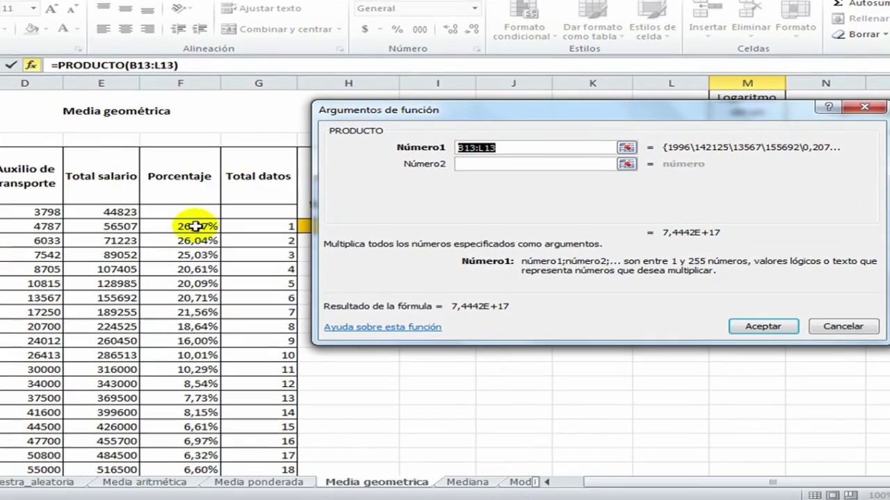
pyautogui.moveTo(187, 226); pyautogui.dragTo(201, 492)
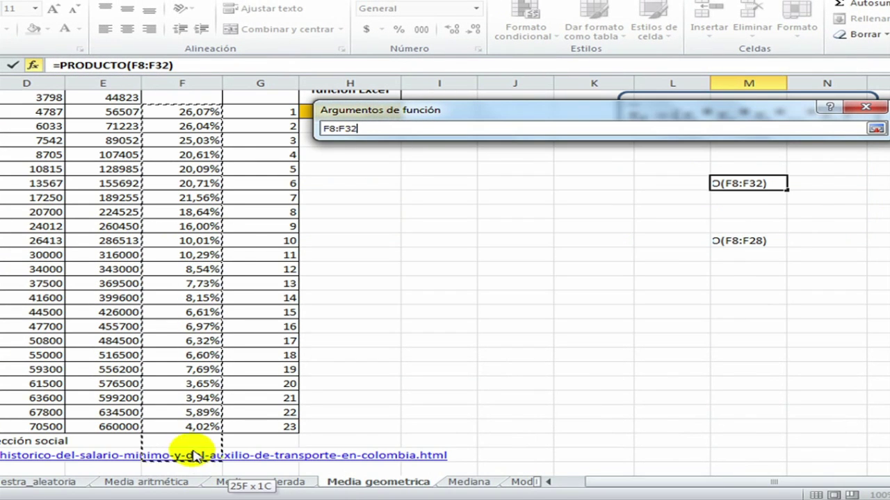
pyautogui.moveTo(196, 456); pyautogui.dragTo(200, 364)
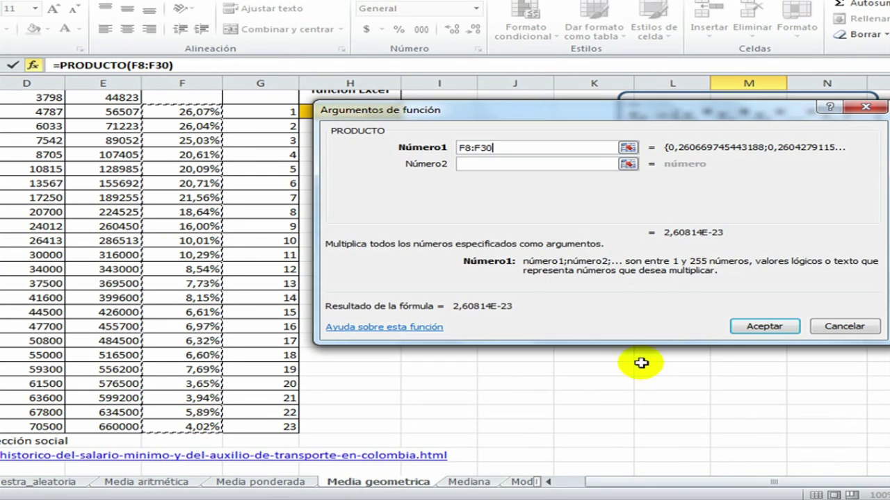
pyautogui.click(752, 327)
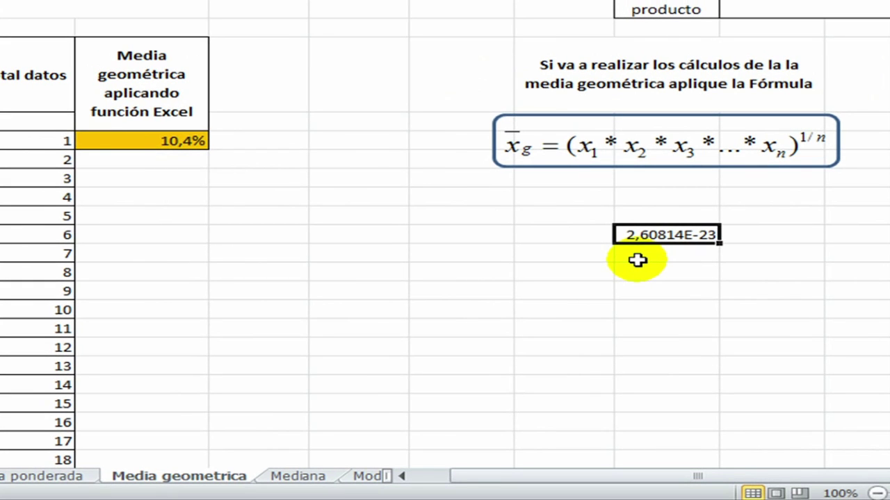
# Search the functions for "POTENCIA" and insert POTENCIA in the orange cell under "Media geometrica aplicando la fórmula".
pyautogui.moveTo(637, 480); pyautogui.dragTo(660, 481)
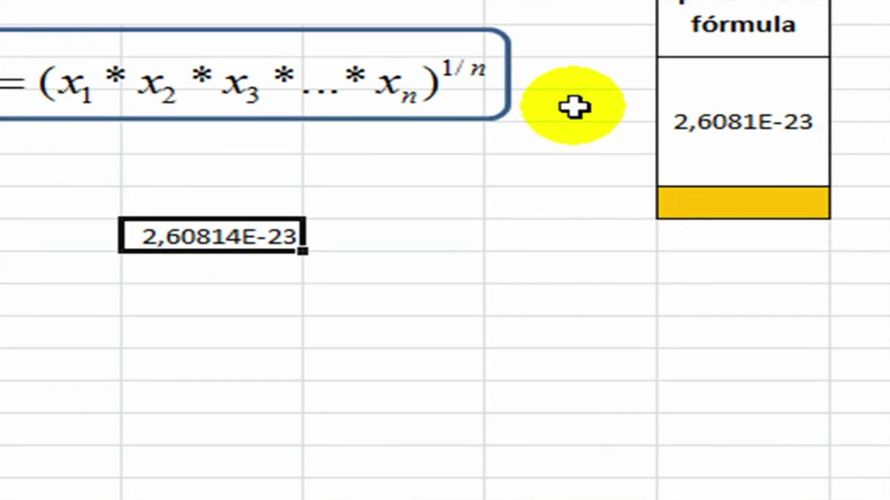
pyautogui.click(740, 206)
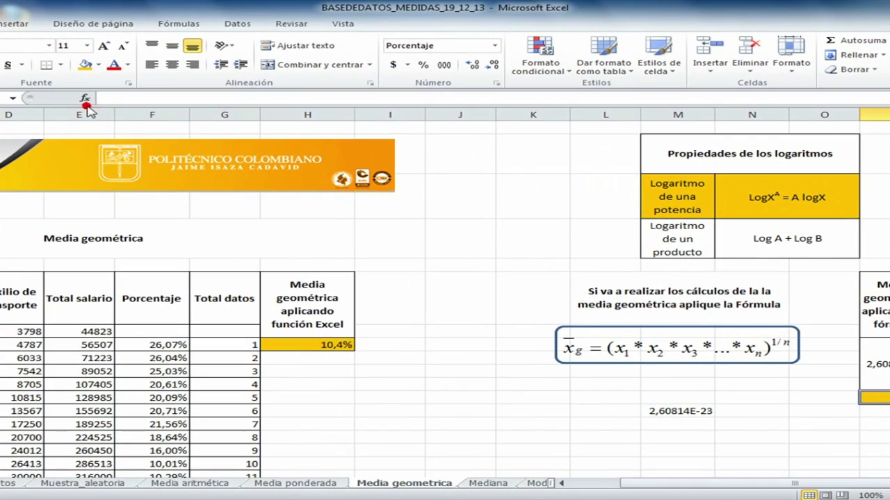
pyautogui.click(85, 101)
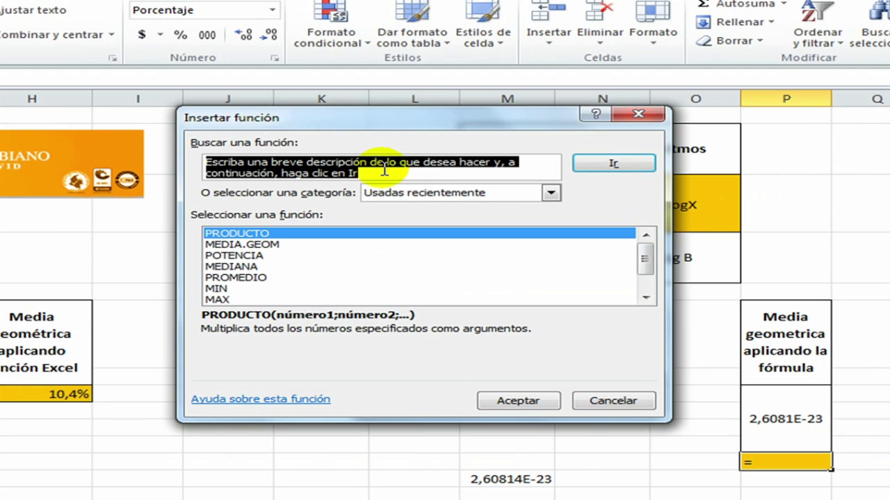
pyautogui.write('POTEN')
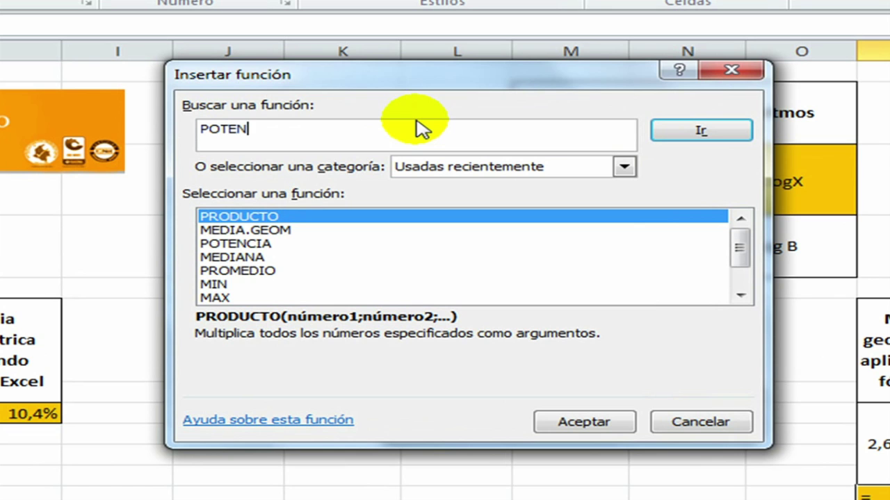
pyautogui.write('CI')
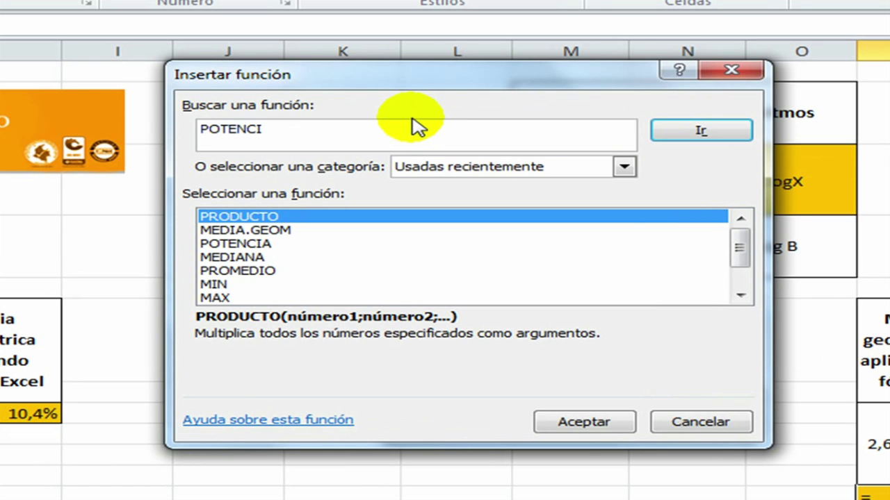
pyautogui.write('A')
pyautogui.press('Return')
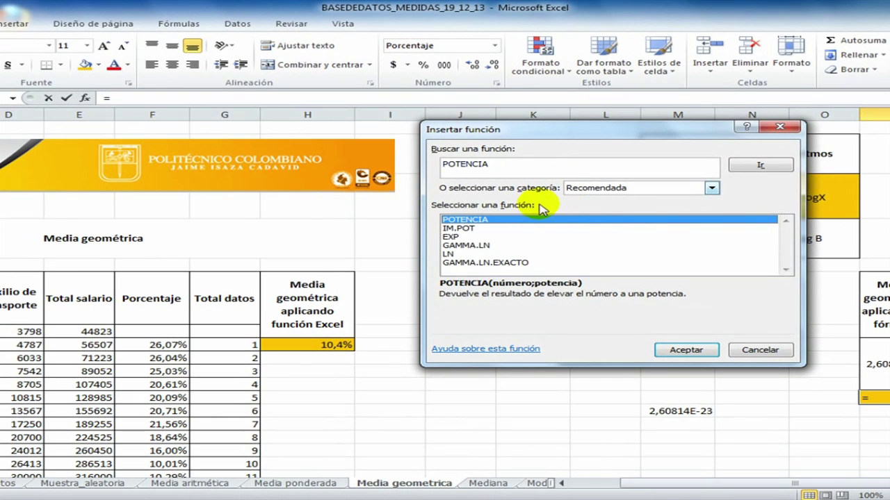
pyautogui.click(669, 351)
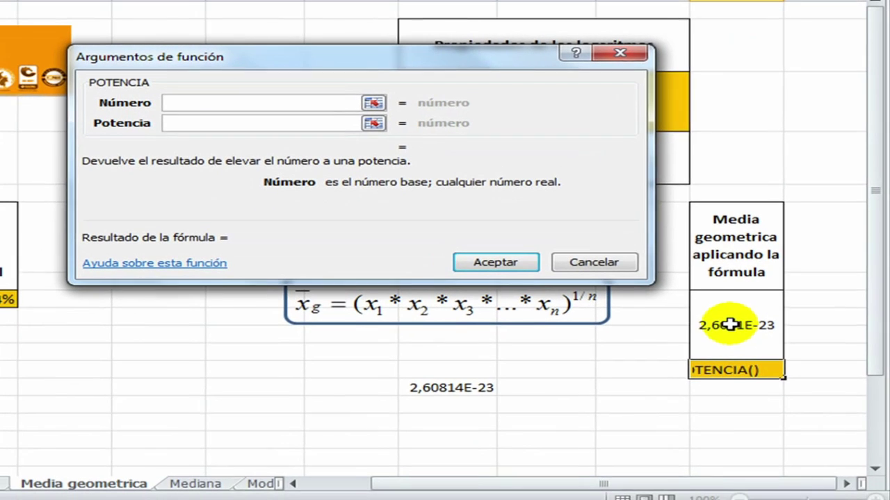
# Set the POTENCIA arguments to Número P8 and Potencia 1/23 and complete the function.
pyautogui.click(730, 324)
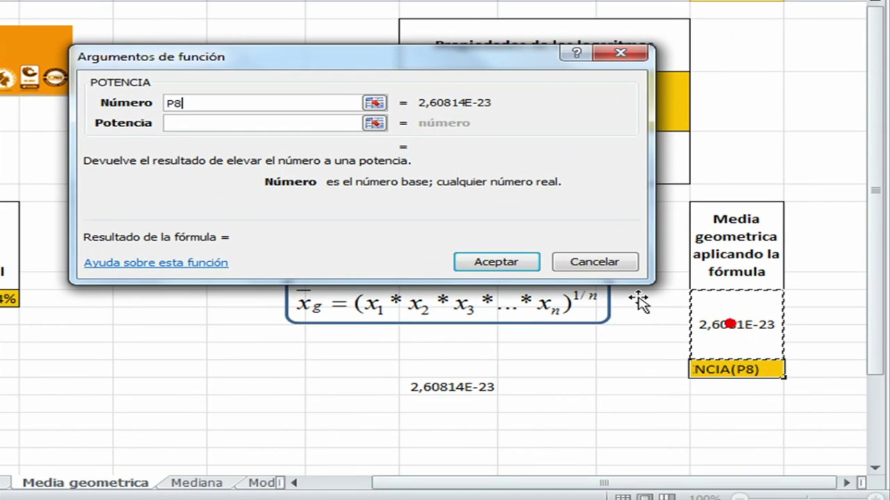
pyautogui.click(193, 120)
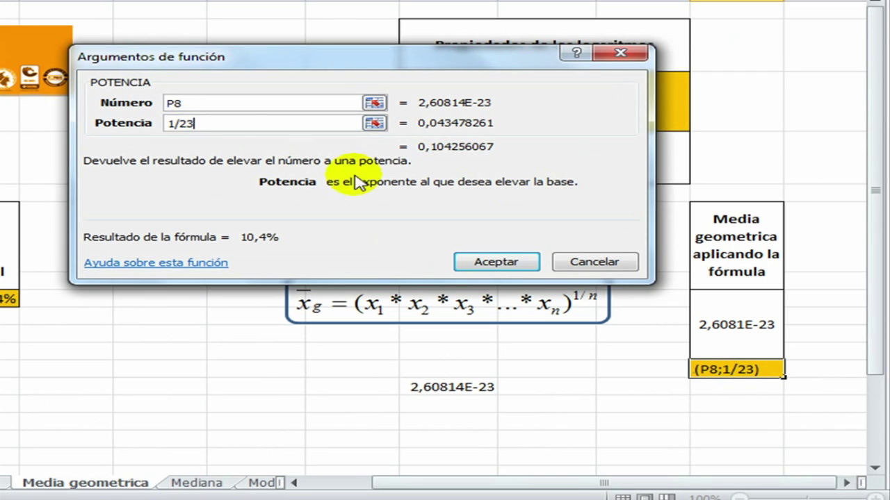
pyautogui.click(518, 267)
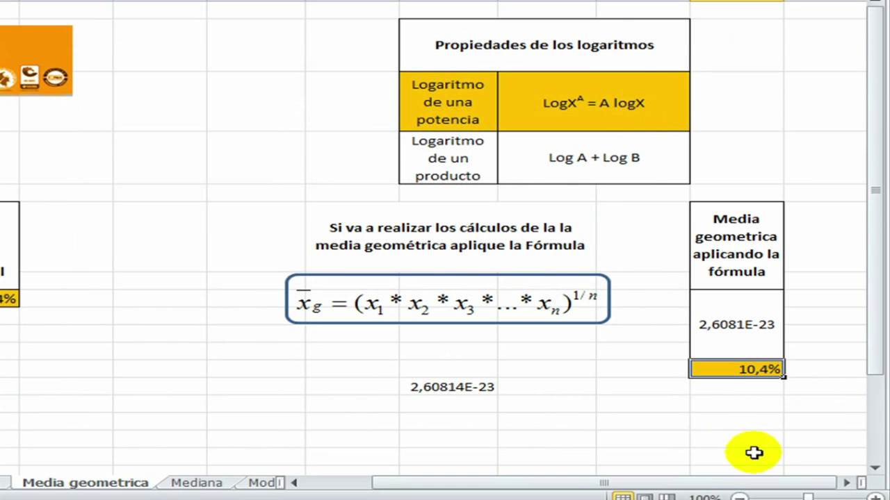